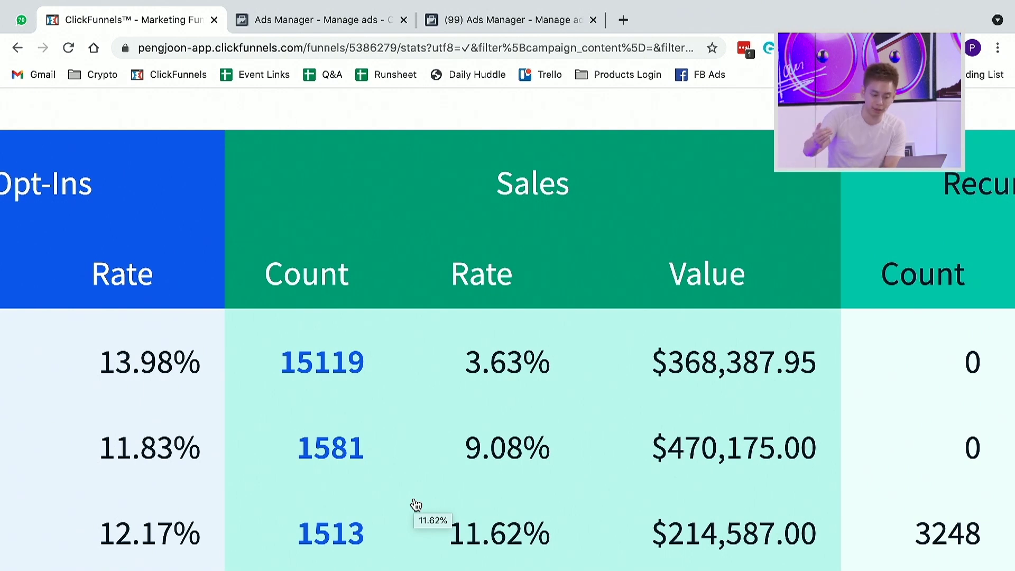
Review the funnel's sales count, rate and value columns, and switch to Ads Manager to check campaign costs and amounts spent.
scroll(416, 505, "right", 1)
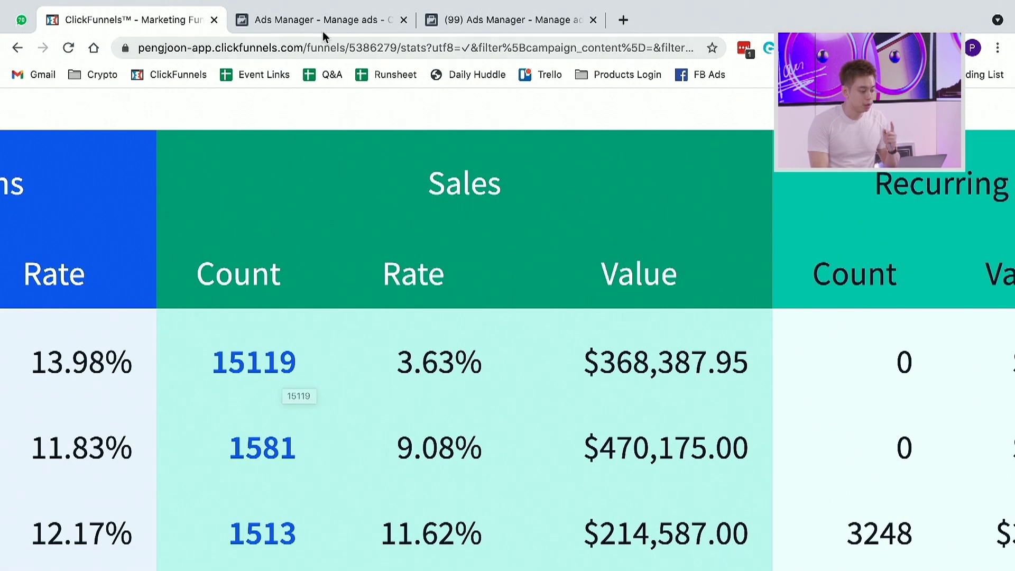
scroll(708, 306, "right", 1)
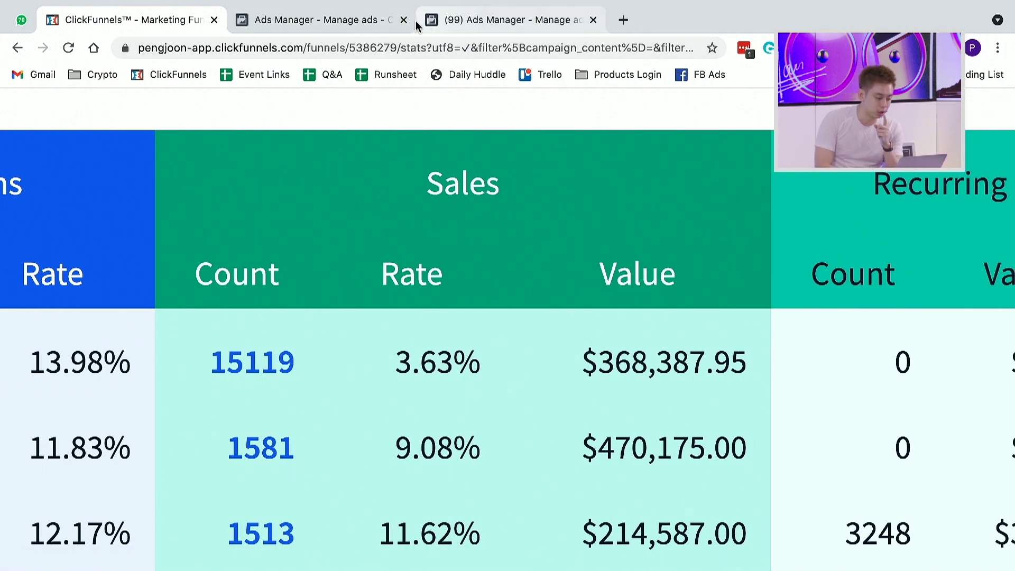
left_click(378, 24)
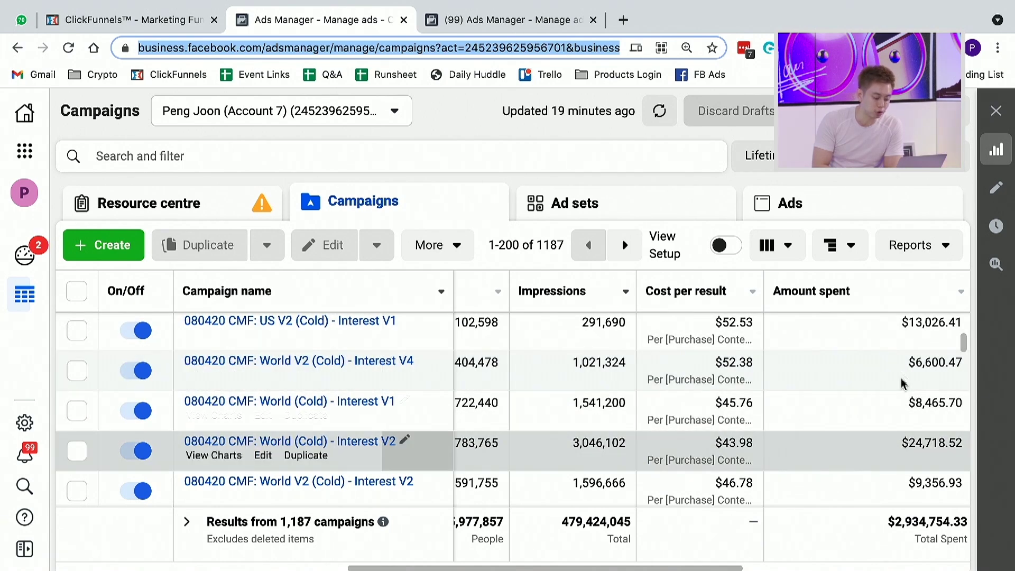
Switch back to ClickFunnels and view the funnel's Average Cart Value.
left_click(152, 27)
scroll(579, 229, "up", 10)
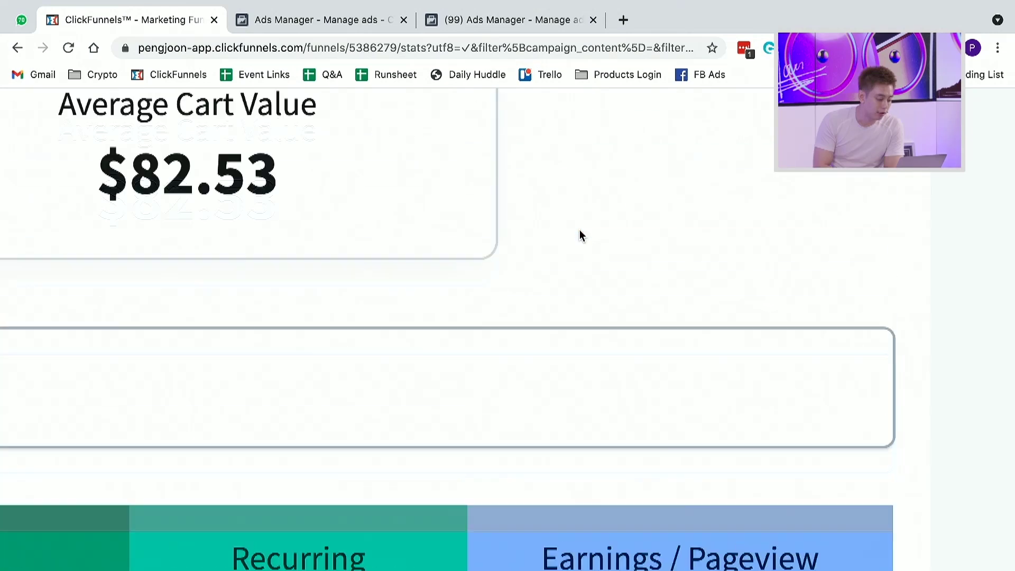
scroll(579, 229, "left", 3)
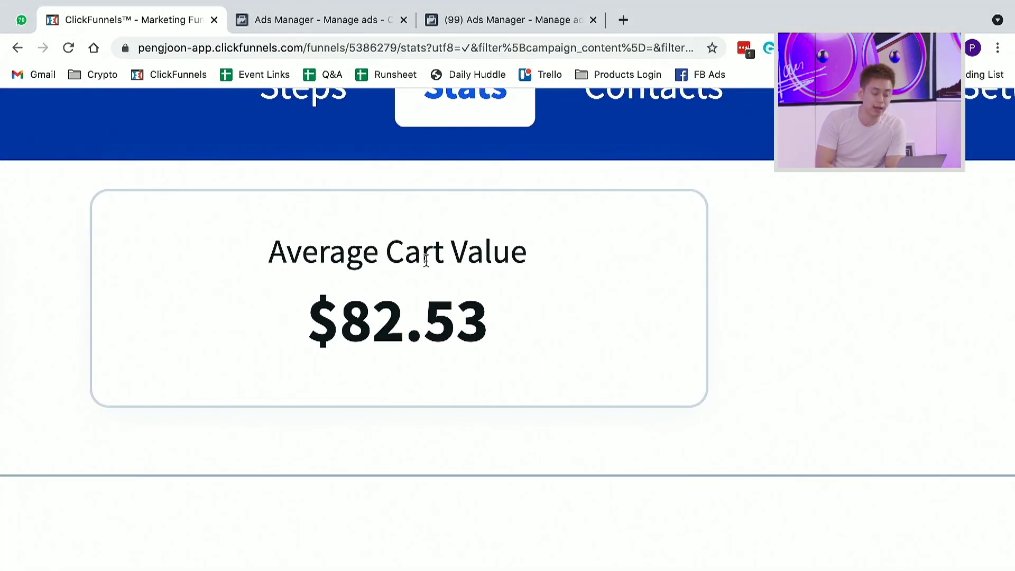
scroll(426, 259, "left", 2)
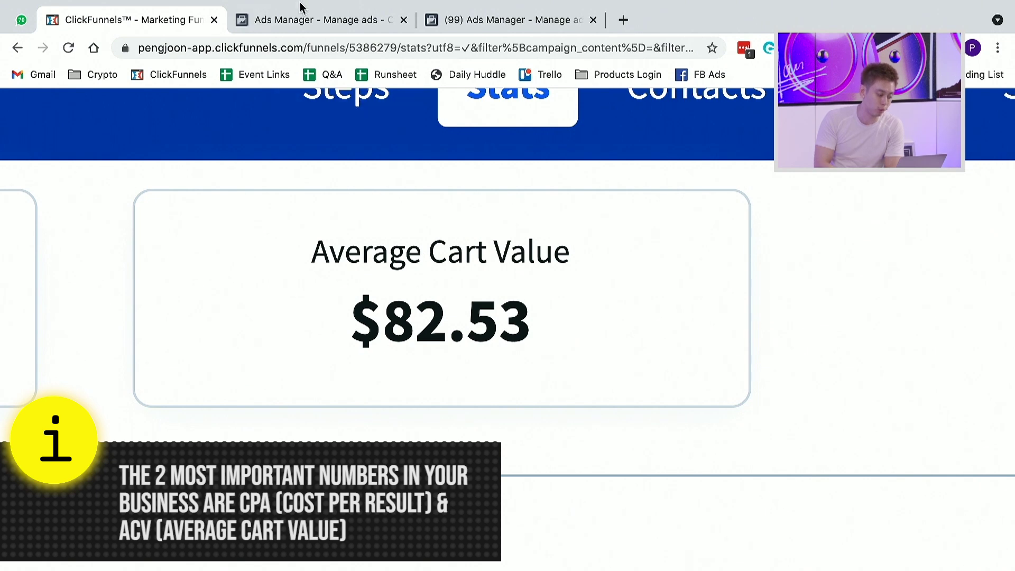
Highlight the cost per result of 080420 CMF: World (Cold) - Interest V2 in Ads Manager and the Average Cart Value label in ClickFunnels.
left_click(301, 19)
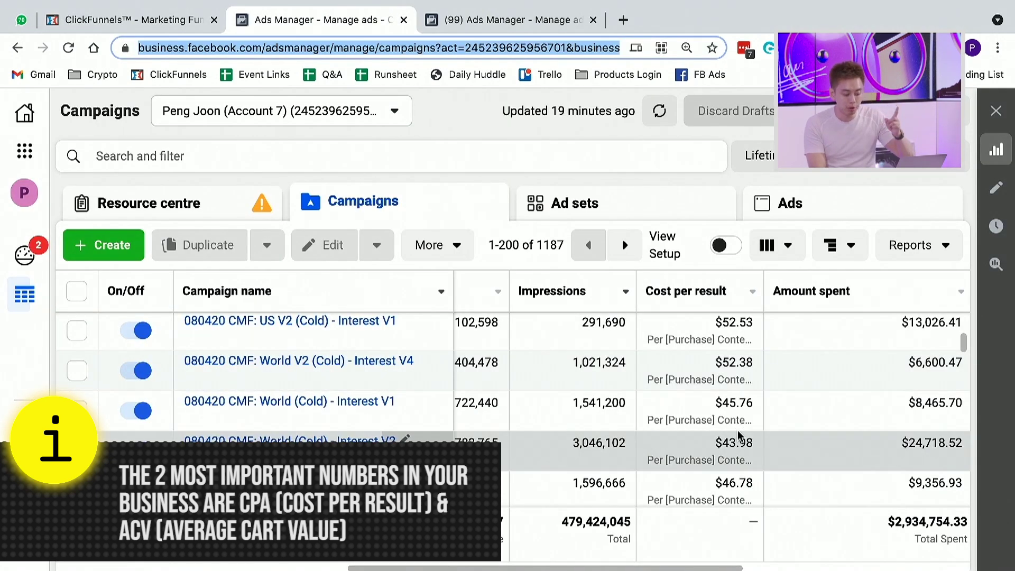
left_click_drag(736, 400, 749, 413)
scroll(749, 414, "down", 2)
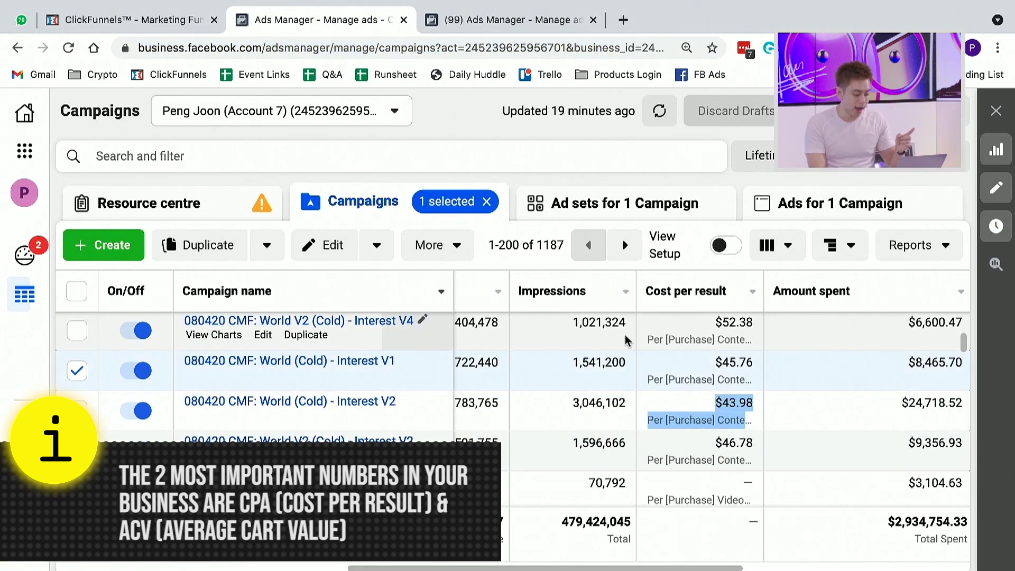
left_click(133, 19)
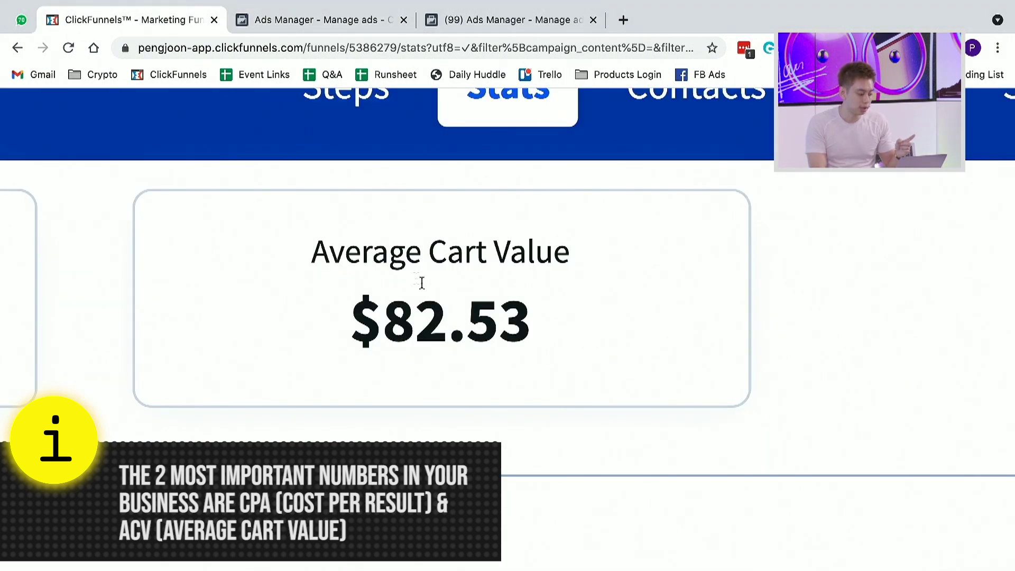
left_click_drag(355, 240, 465, 276)
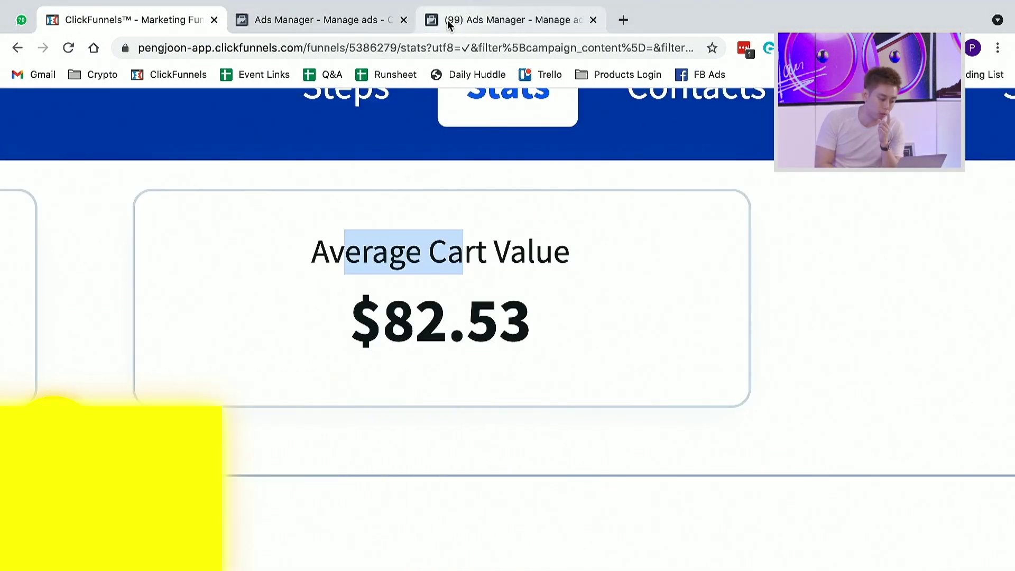
In Ads Manager, select the campaign 080420 CMF: World (Cold) - Interest V2 and highlight its amount spent.
left_click(358, 19)
scroll(742, 351, "up", 1)
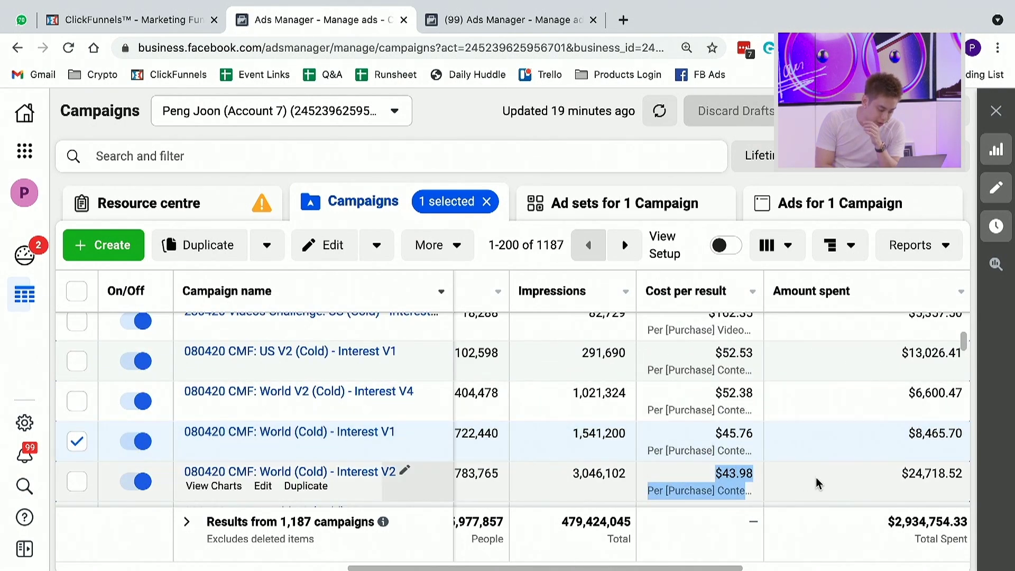
left_click(903, 480)
left_click_drag(902, 480, 956, 478)
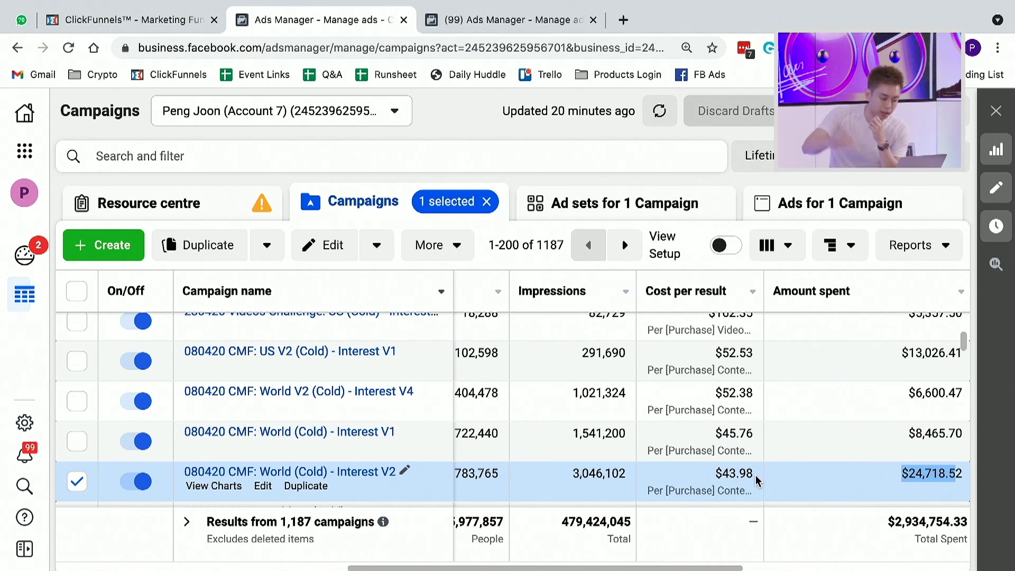
Compare the Average Cart Value in ClickFunnels with the selected campaign's cost per result in Ads Manager.
left_click(183, 21)
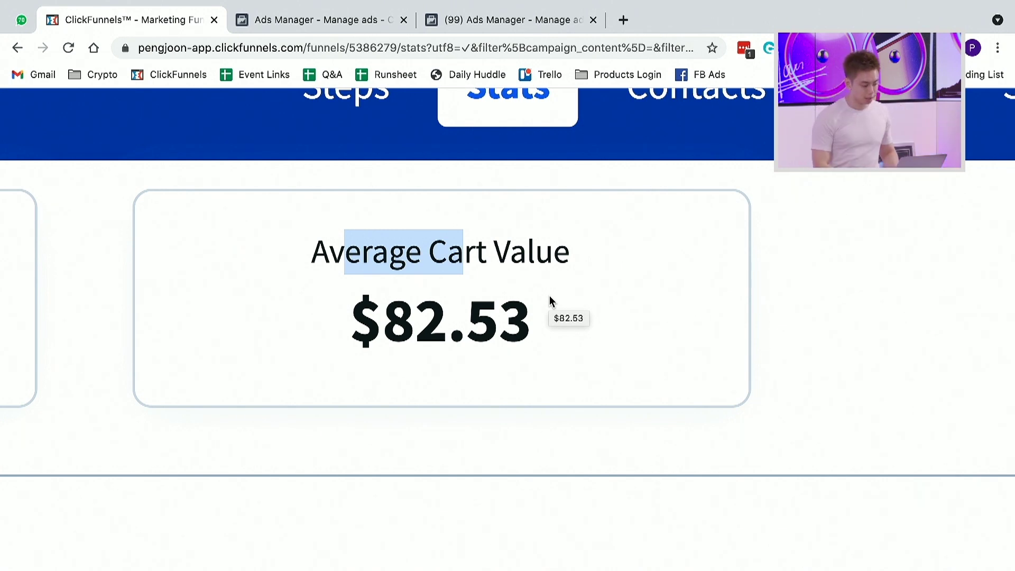
left_click(365, 20)
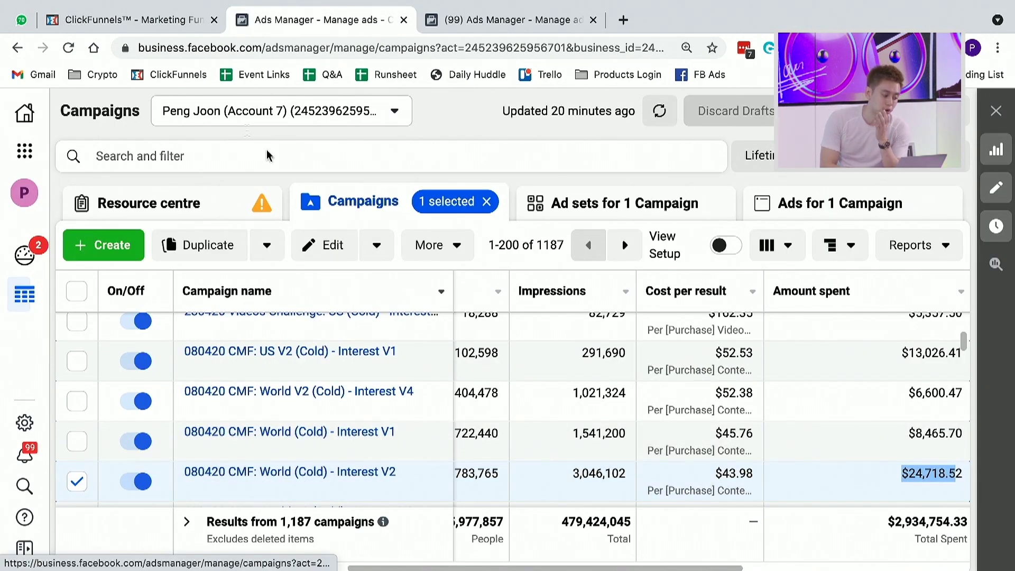
left_click(181, 21)
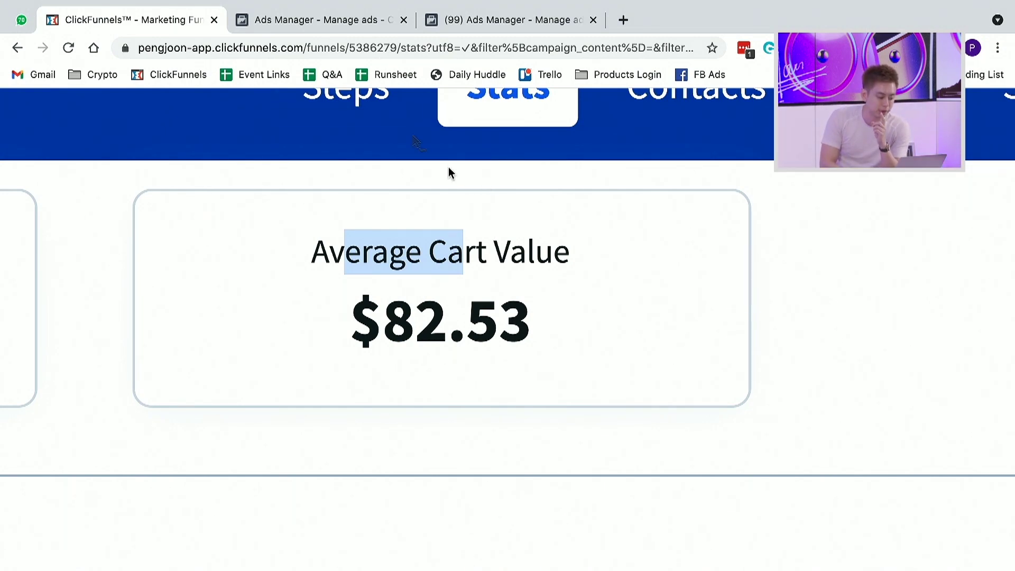
left_click(356, 23)
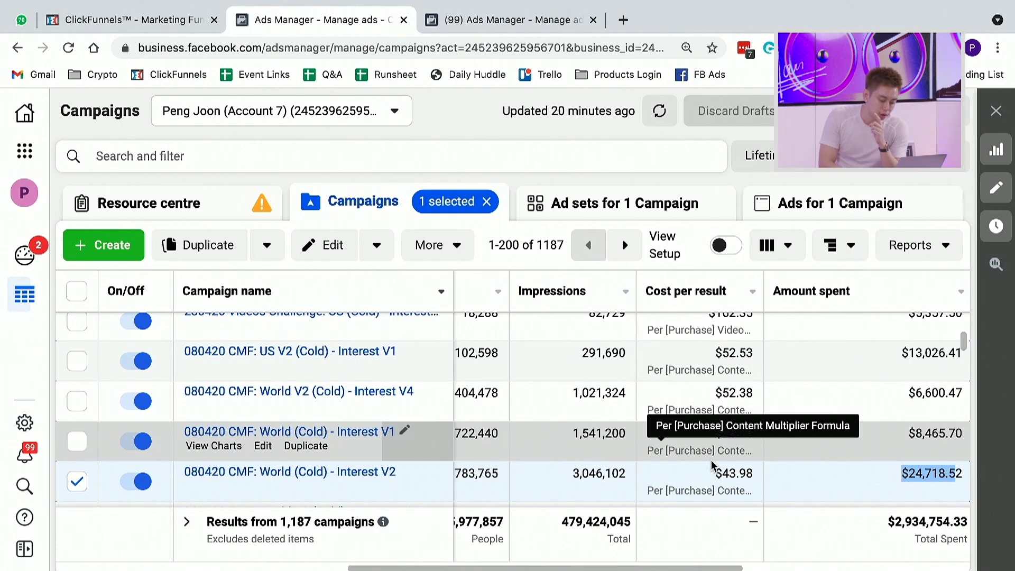
left_click(126, 21)
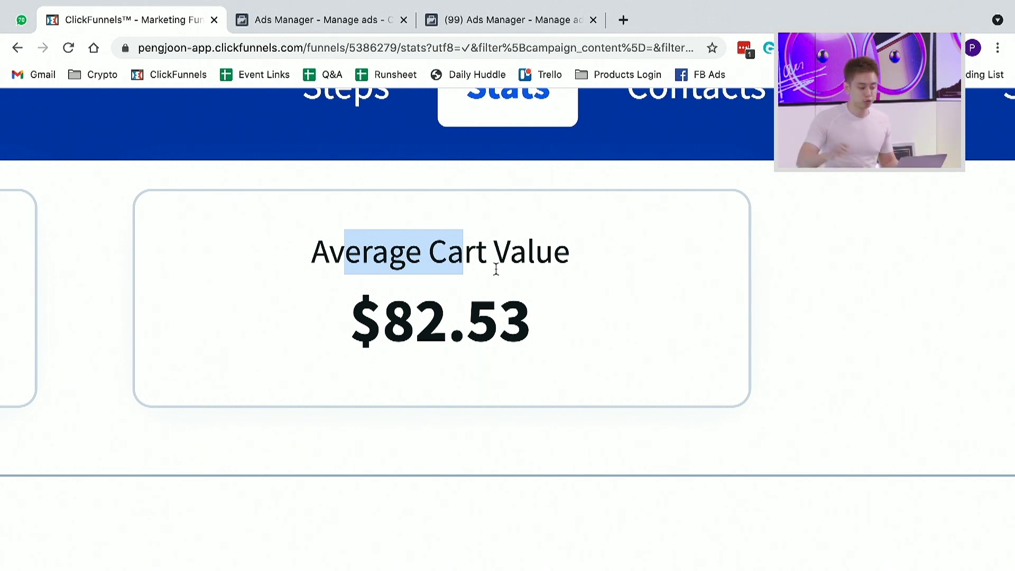
left_click(341, 20)
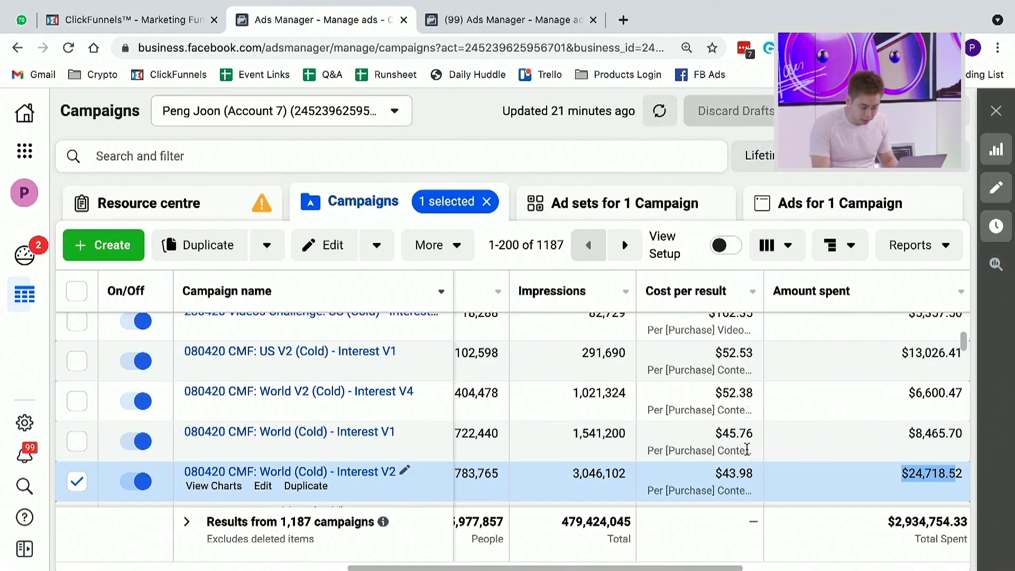
left_click(179, 19)
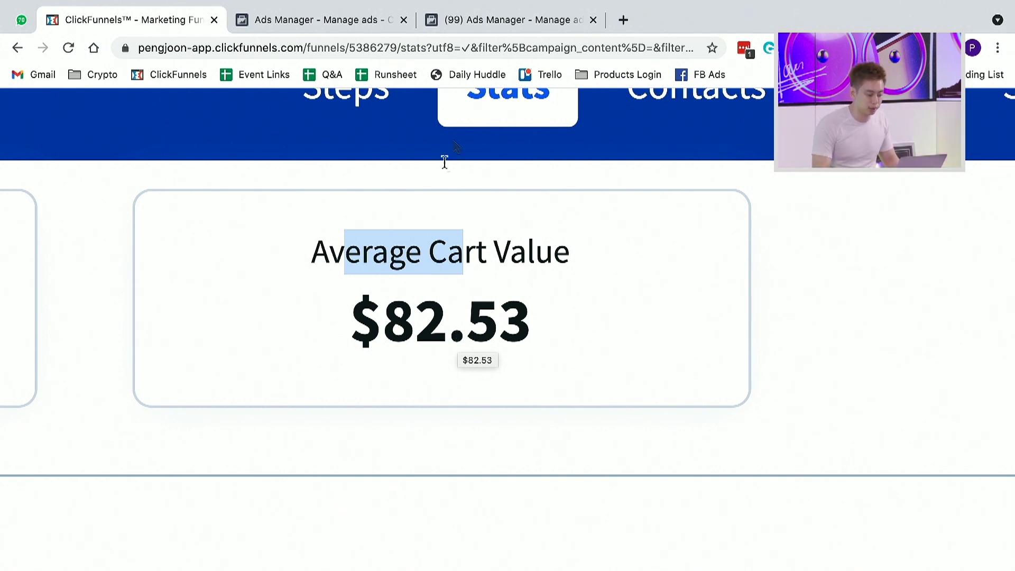
left_click(371, 25)
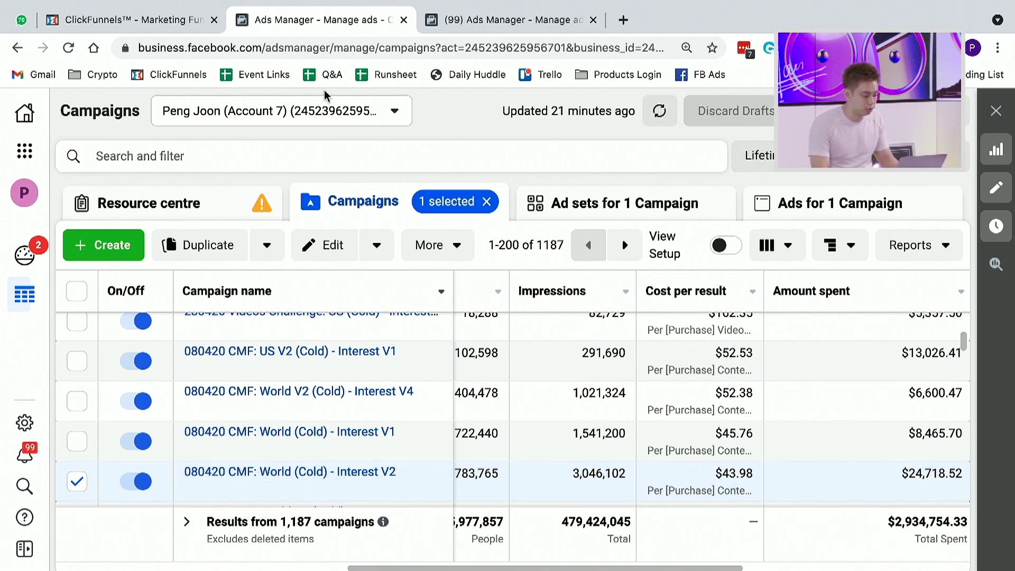
Highlight the total amount spent across all campaigns in the ad account.
left_click(305, 117)
left_click(469, 139)
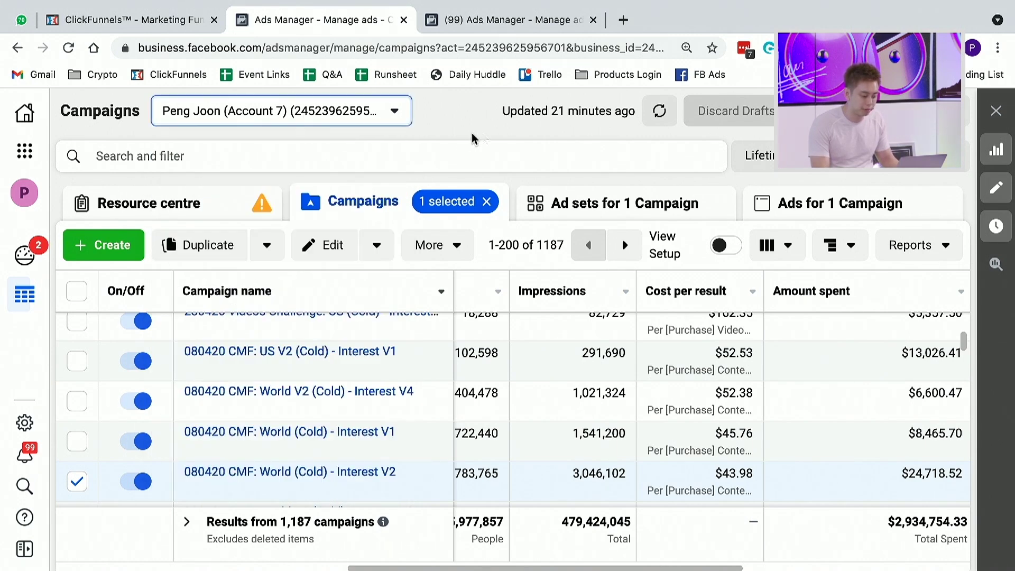
left_click_drag(905, 553, 912, 544)
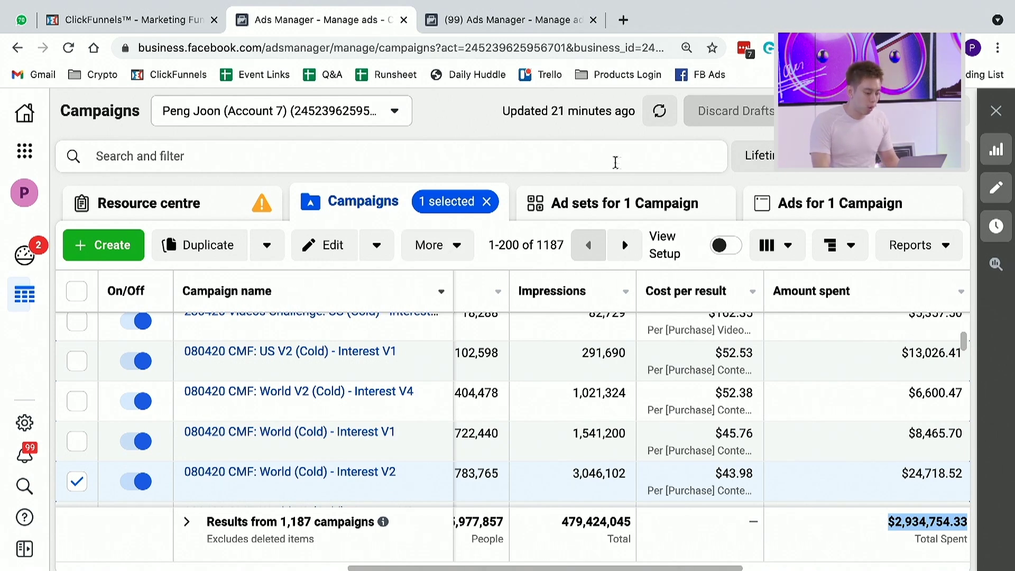
Open the ads of the selected campaign and examine their creatives and results.
left_click(803, 211)
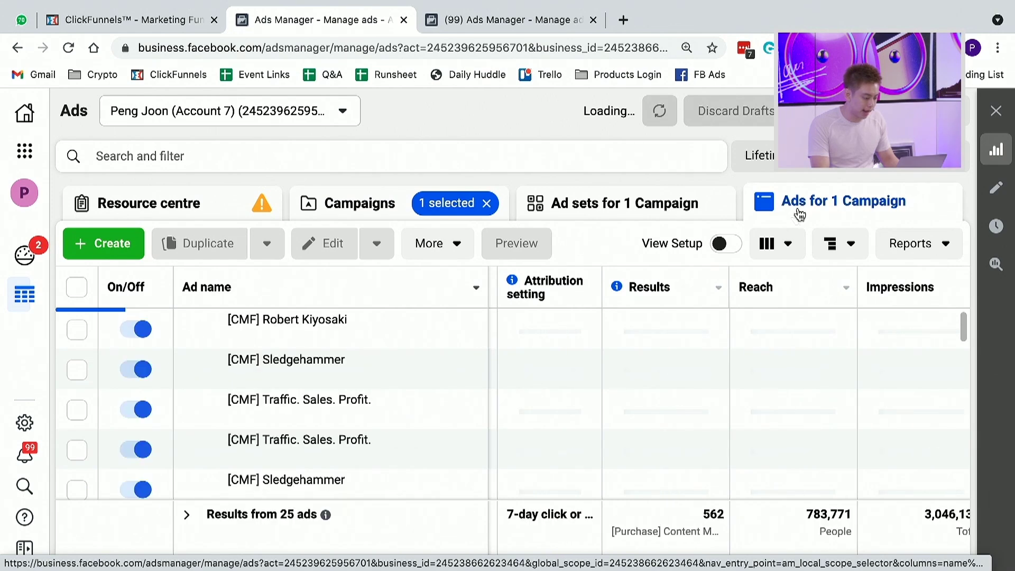
scroll(357, 417, "down", 2)
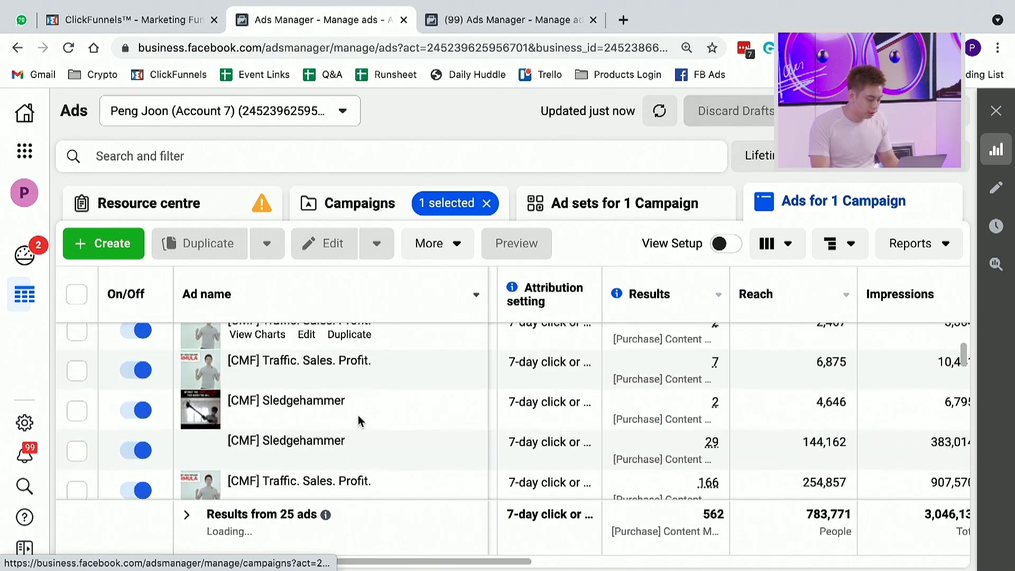
scroll(358, 421, "down", 2)
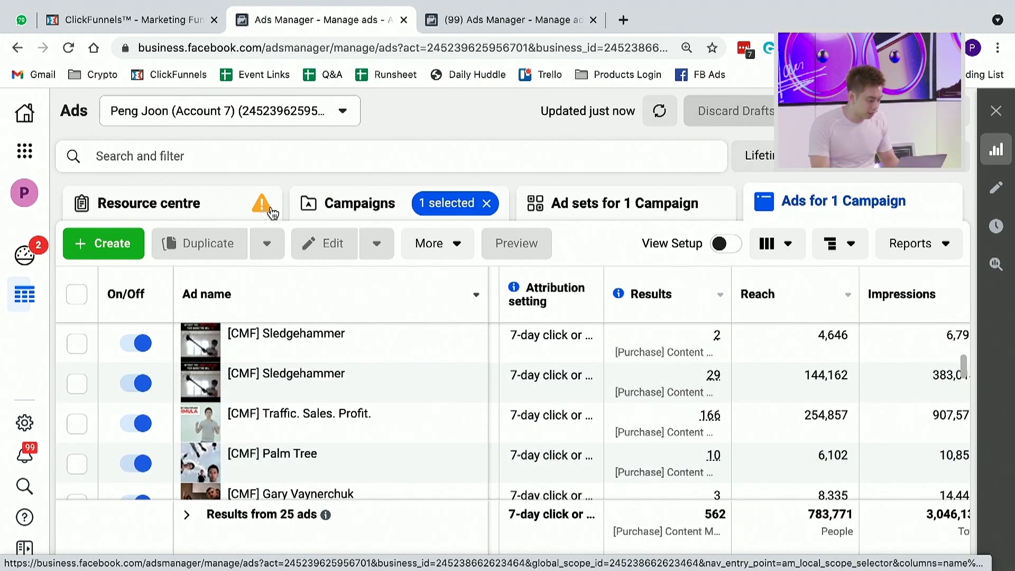
Clear the campaign selection, browse the ads of the whole account, and highlight the summary of their number.
left_click(486, 203)
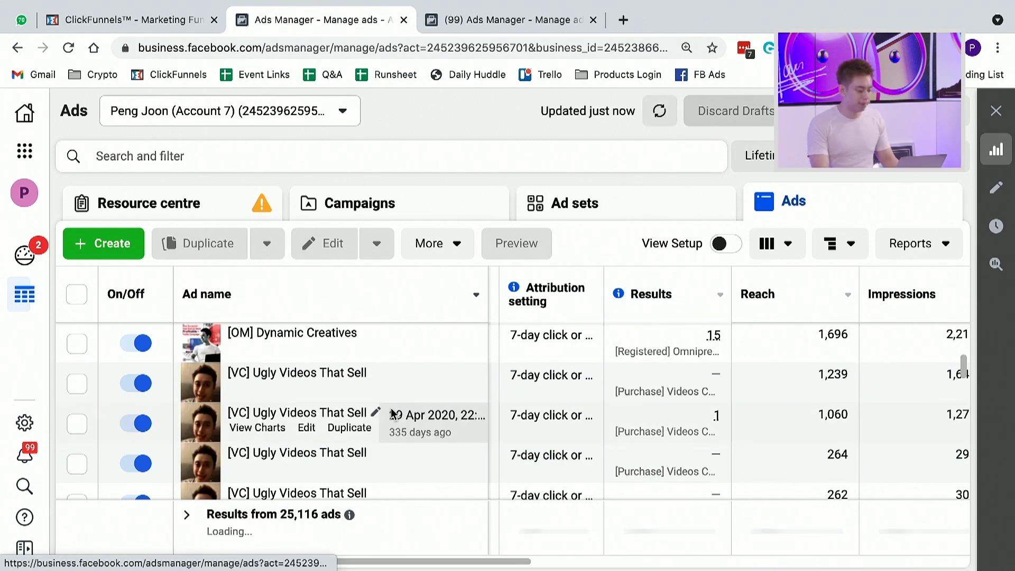
scroll(391, 414, "down", 6)
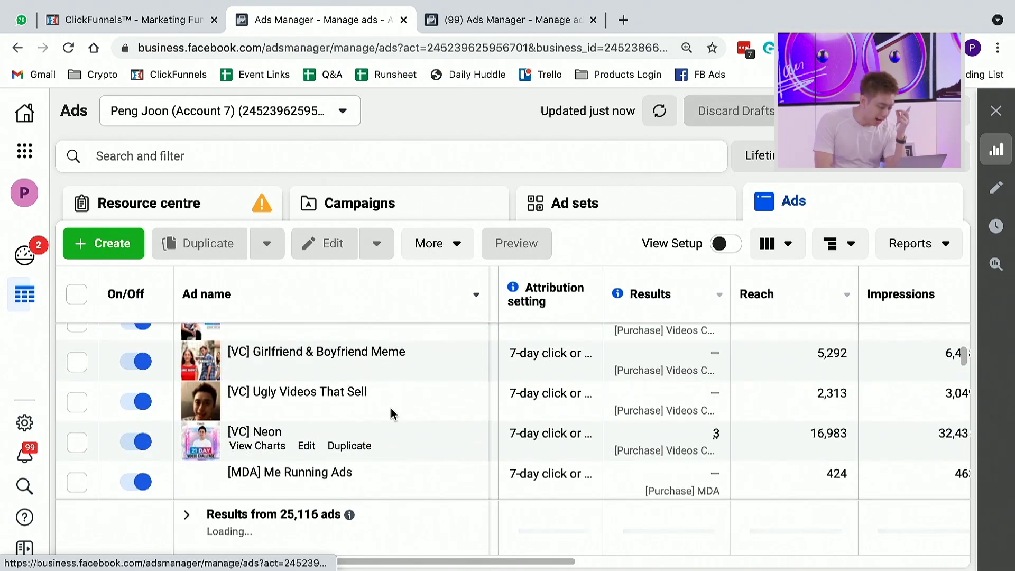
scroll(391, 414, "down", 1)
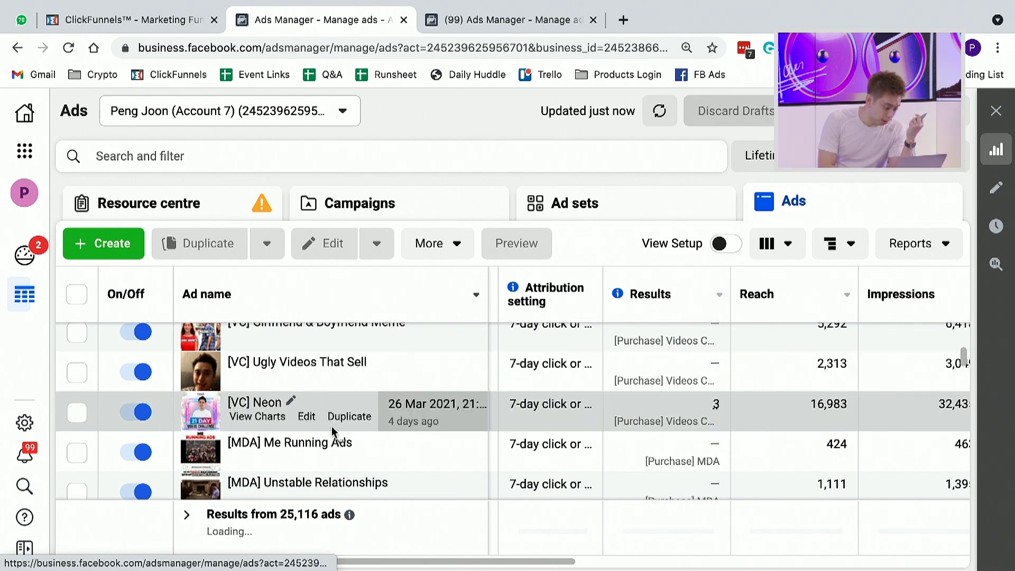
left_click_drag(281, 514, 341, 523)
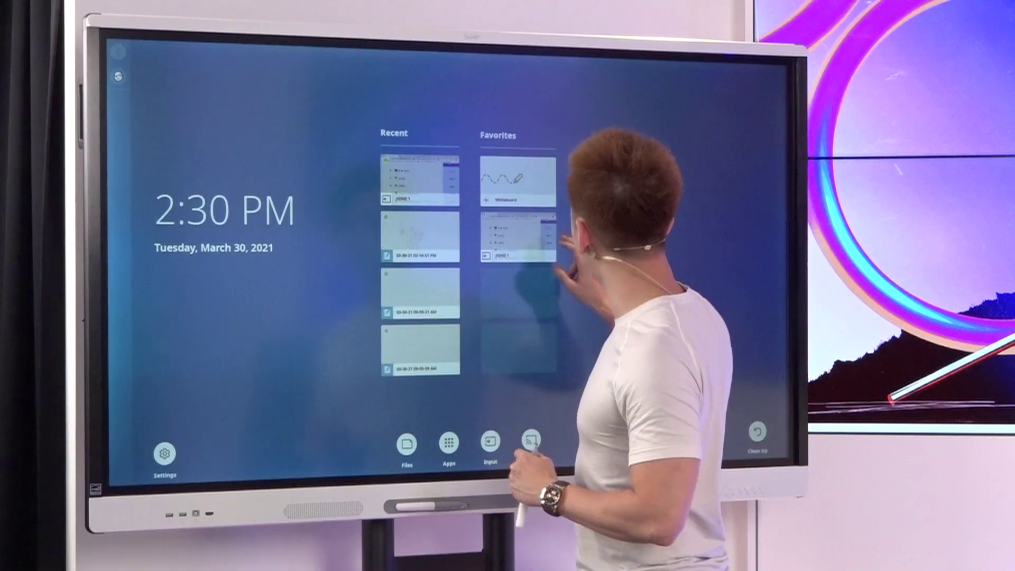
left_click(518, 182)
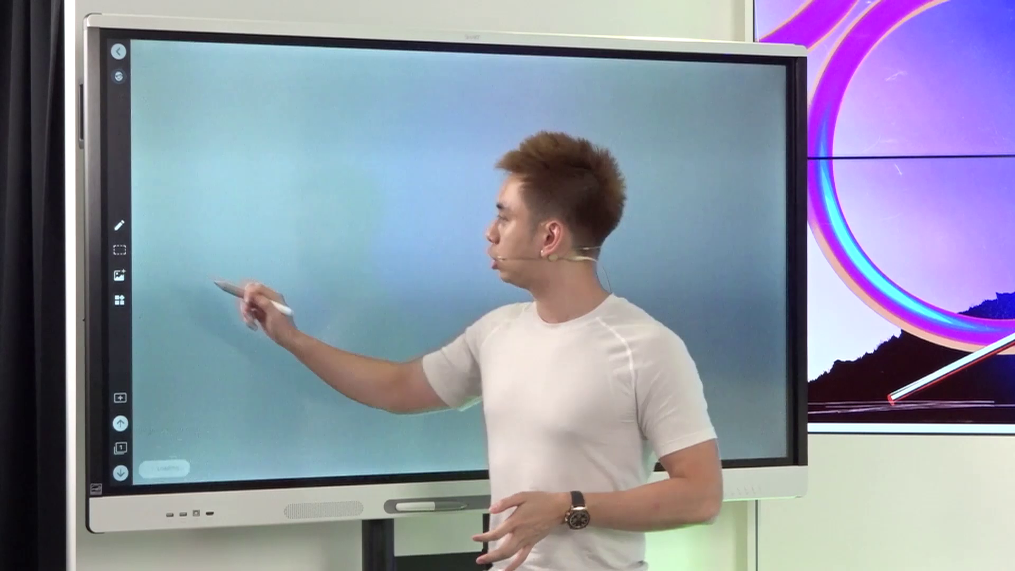
left_click(119, 225)
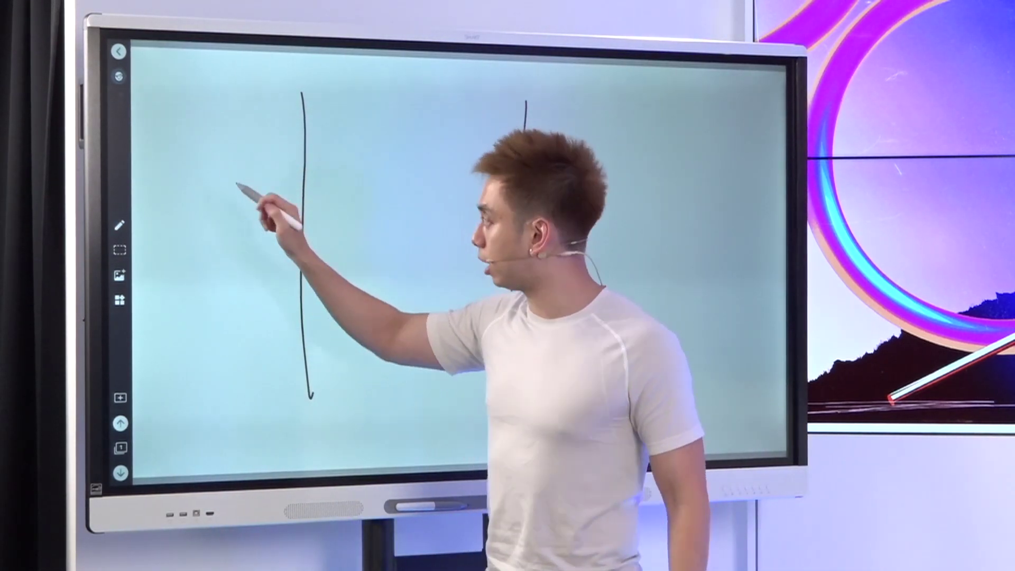
mouse_move(182, 125)
left_mouse_down()
mouse_move(238, 203)
mouse_move(228, 198)
mouse_move(272, 286)
left_mouse_up()
left_click(228, 225)
left_click_drag(182, 310, 220, 380)
mouse_move(251, 345)
left_mouse_down()
mouse_move(255, 404)
mouse_move(287, 409)
left_mouse_up()
mouse_move(210, 452)
left_mouse_down()
mouse_move(212, 392)
mouse_move(228, 447)
mouse_move(214, 453)
left_mouse_up()
mouse_move(256, 111)
left_mouse_down()
mouse_move(260, 68)
mouse_move(287, 100)
mouse_move(259, 112)
left_mouse_up()
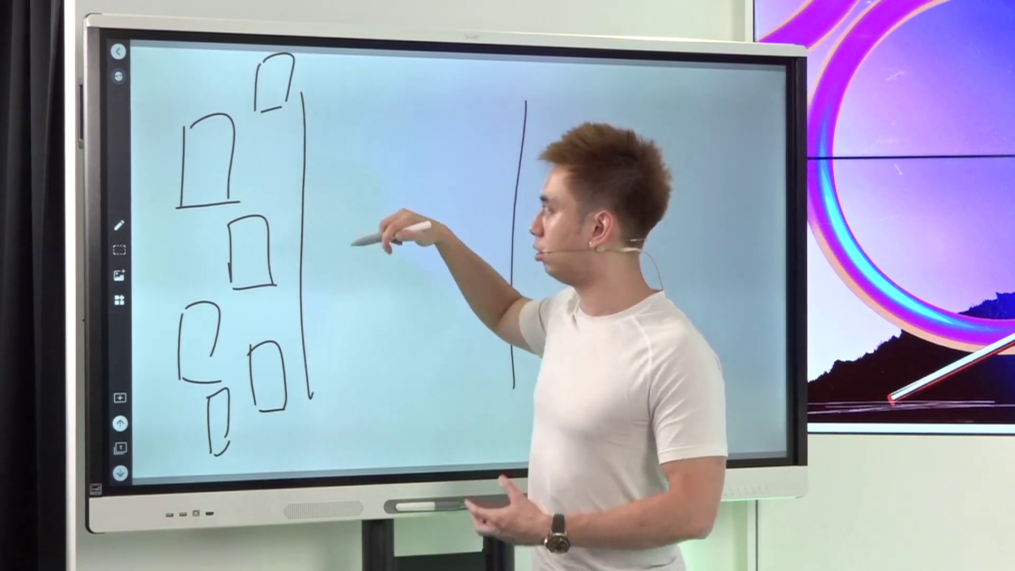
left_click(119, 225)
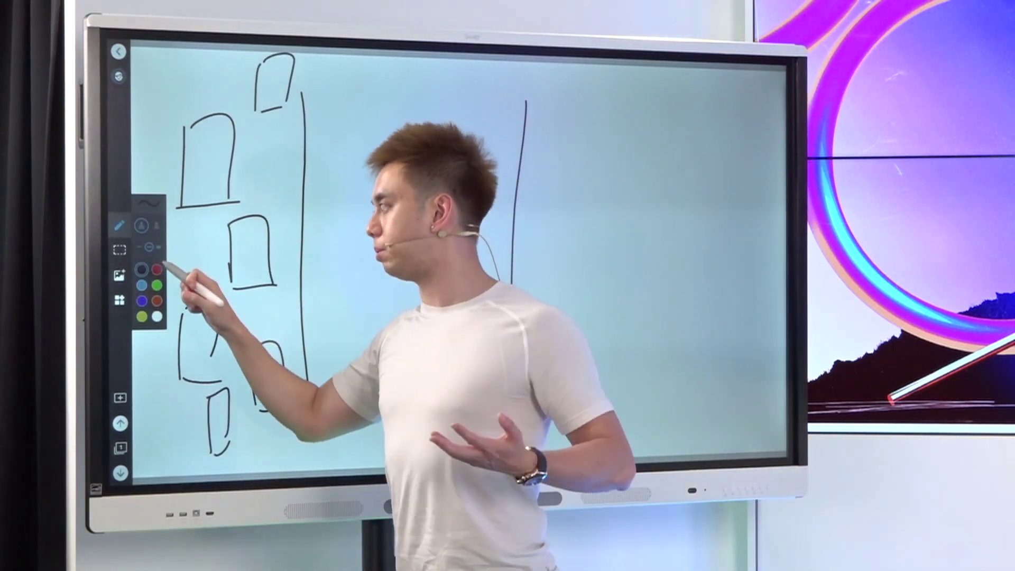
left_click(157, 269)
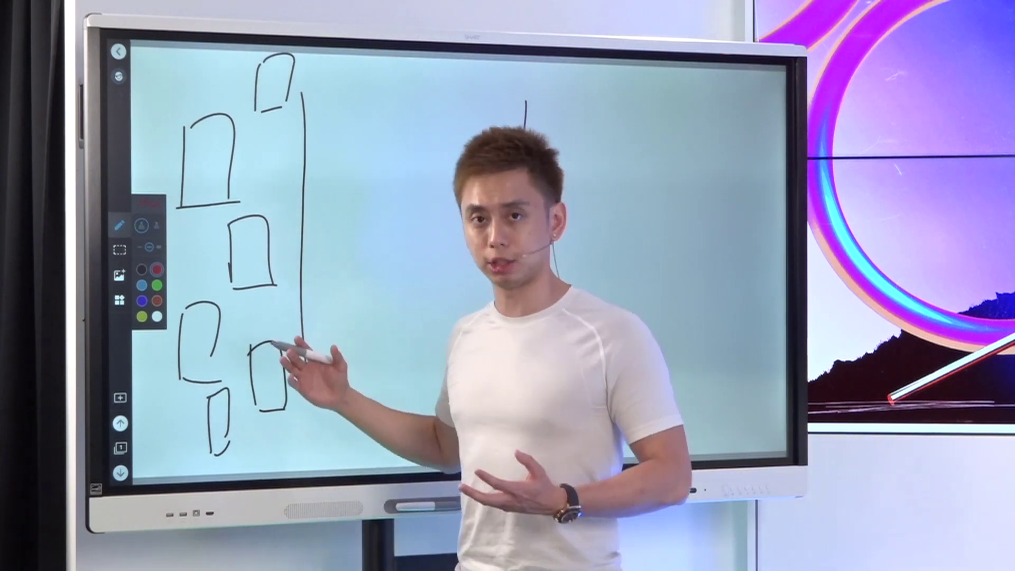
left_click_drag(276, 111, 265, 149)
mouse_move(292, 115)
left_mouse_down()
mouse_move(290, 136)
mouse_move(303, 113)
left_mouse_up()
mouse_move(213, 189)
left_mouse_down()
mouse_move(204, 220)
mouse_move(242, 194)
left_mouse_up()
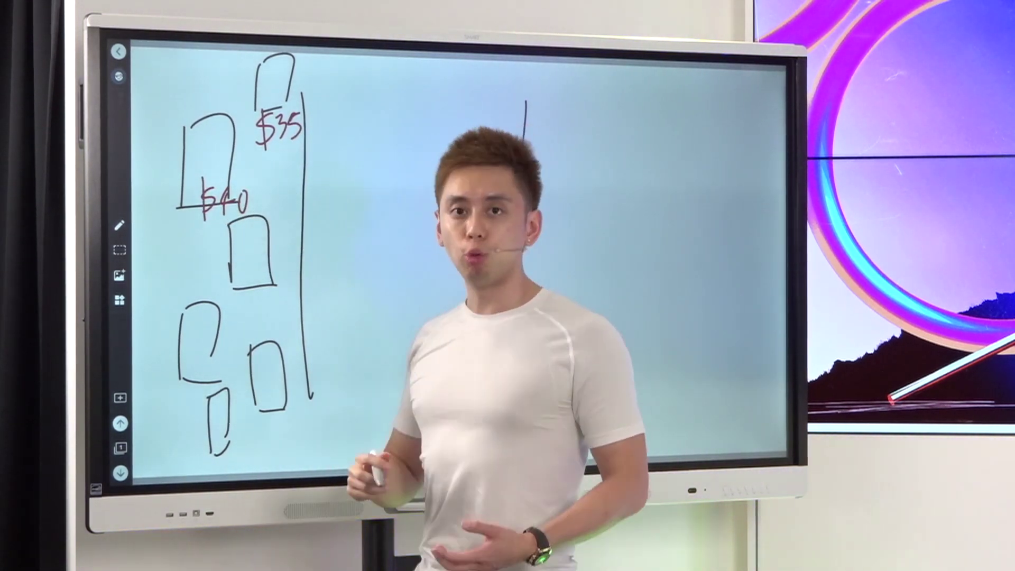